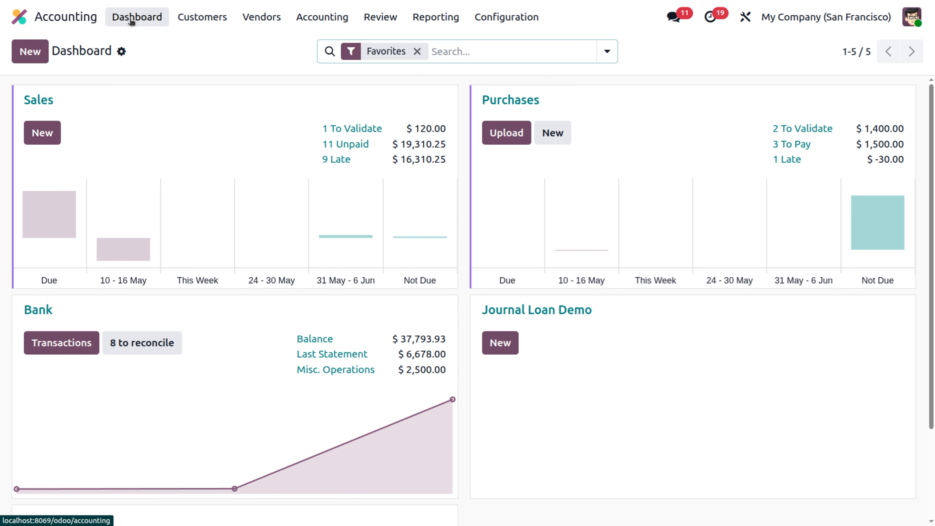
Open Acme Corporation's customer invoice INV/2026/00003 from the list of customer invoices.
click(214, 25)
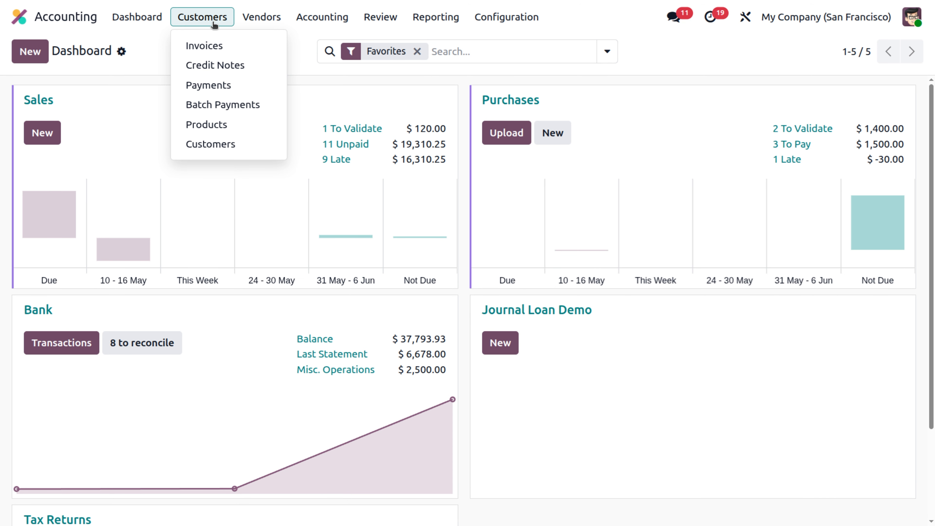
click(215, 47)
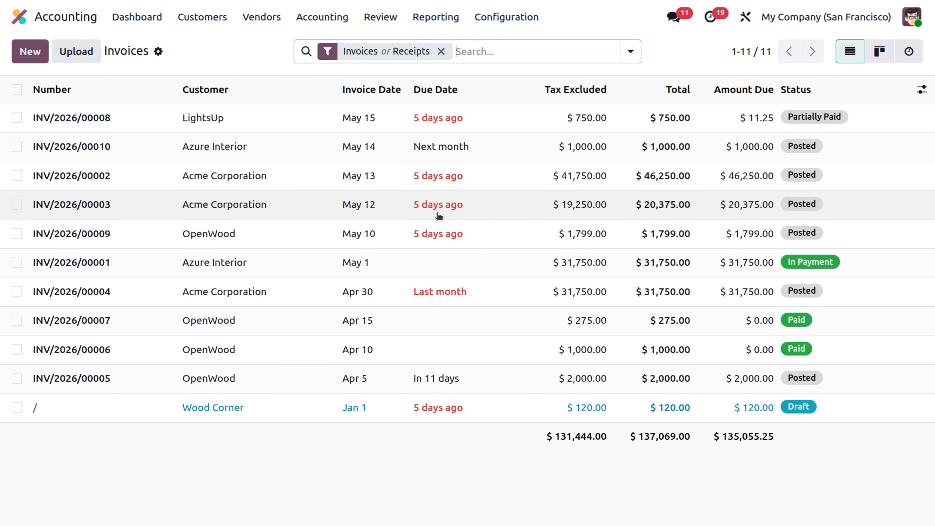
click(438, 214)
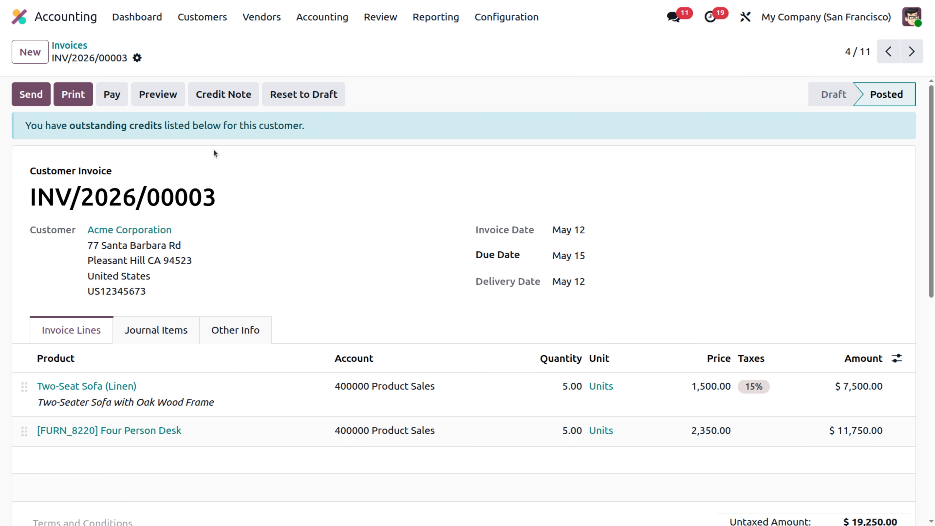
Register a payment of $20,000.00 on the invoice through the Bank journal using Manual Payment.
click(112, 97)
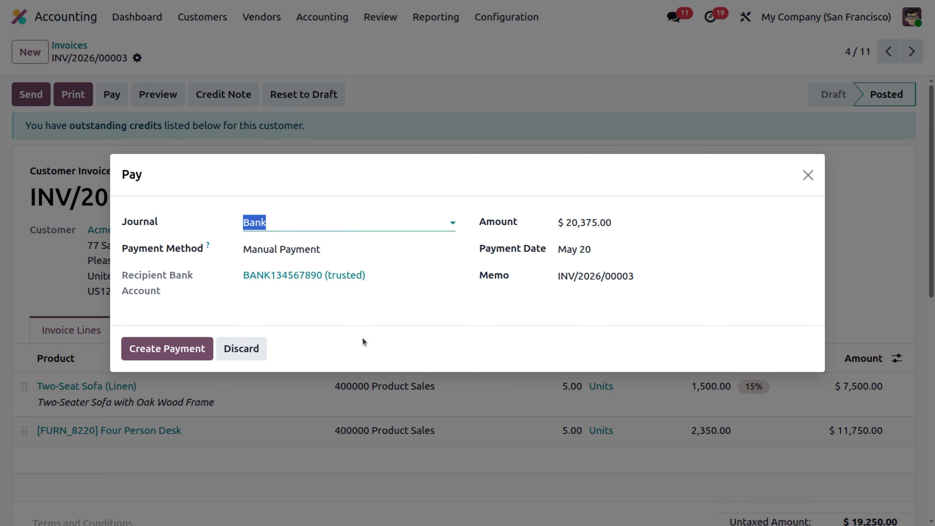
click(402, 303)
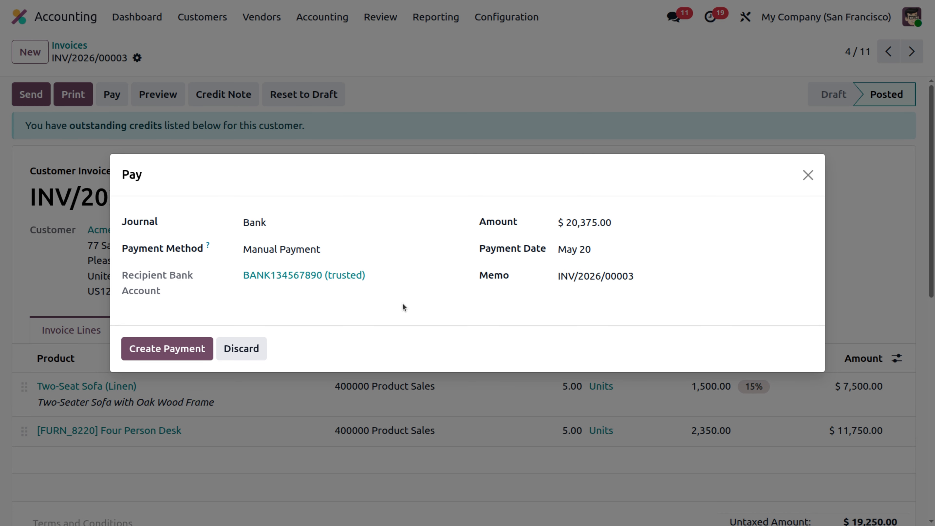
click(593, 218)
click(593, 221)
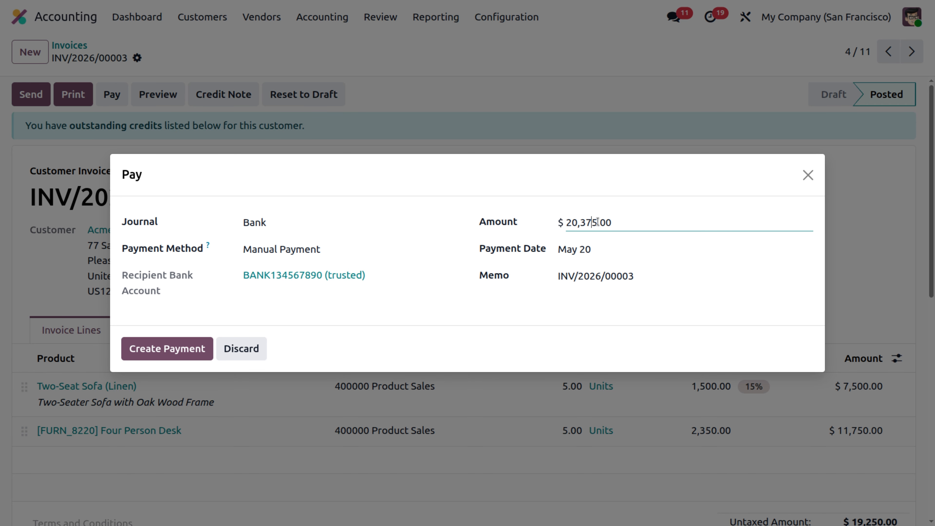
key(Delete)
key(BackSpace)
key(BackSpace)
text(000)
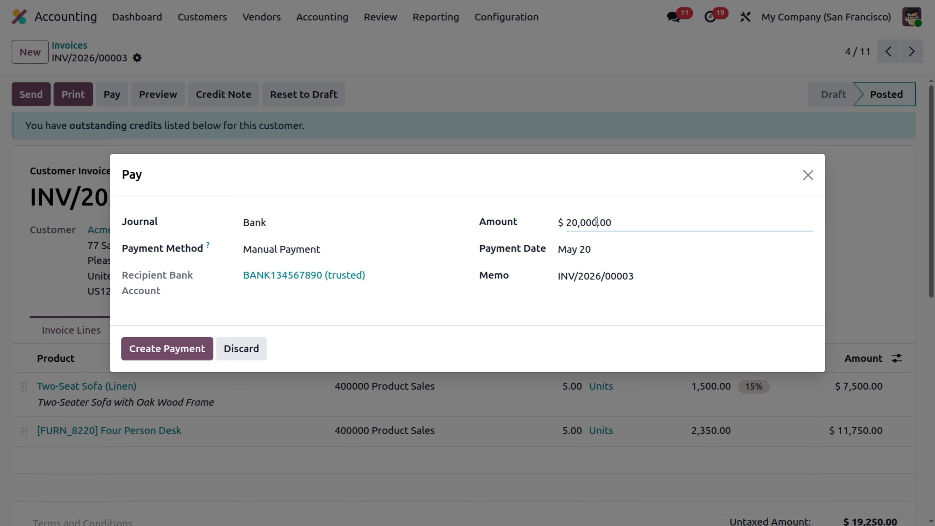
click(179, 348)
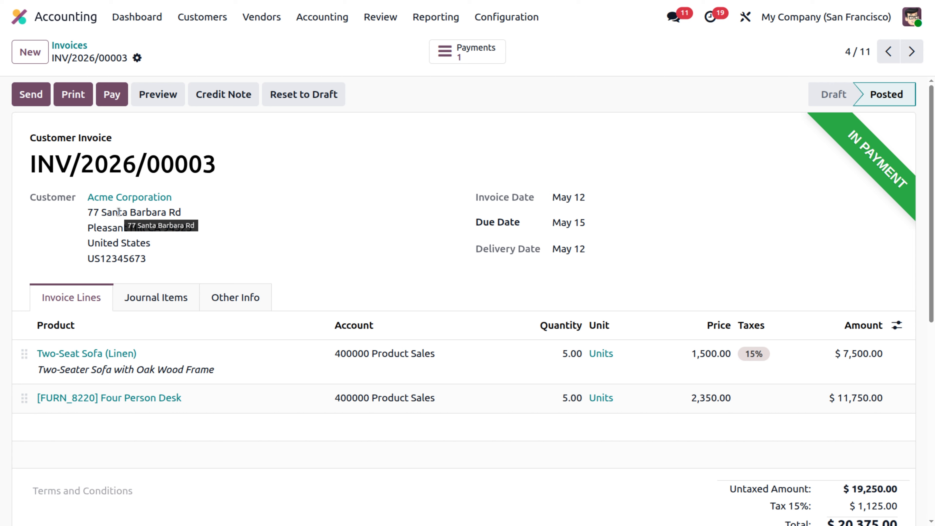
Open the payment linked to the invoice, validate it, and return to the invoice.
click(492, 53)
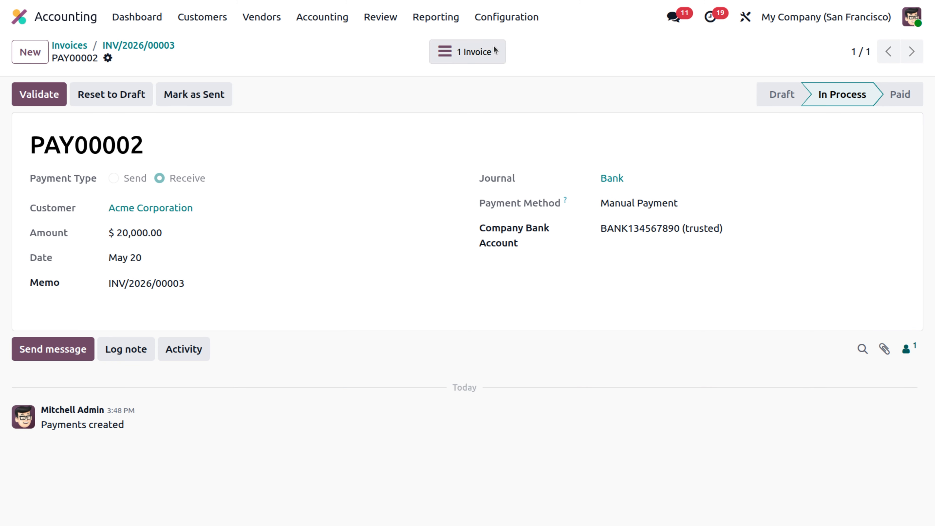
click(19, 93)
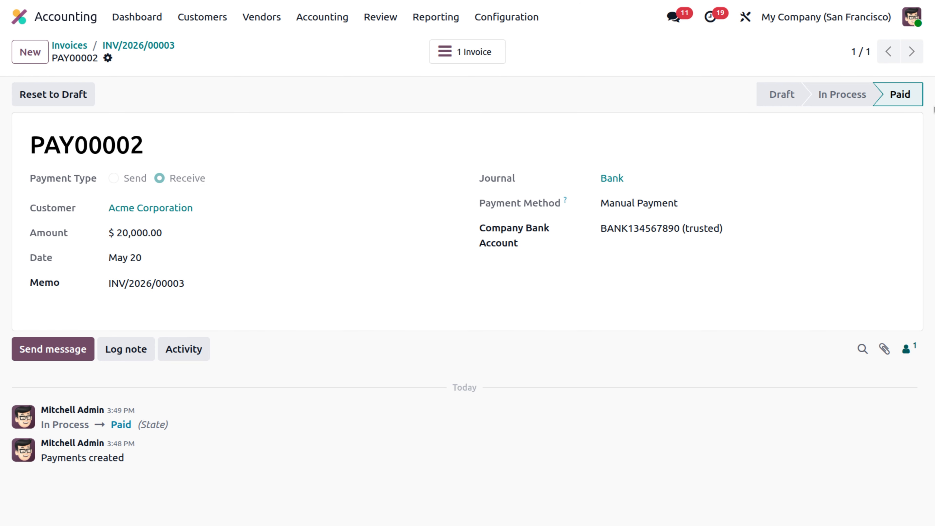
click(156, 44)
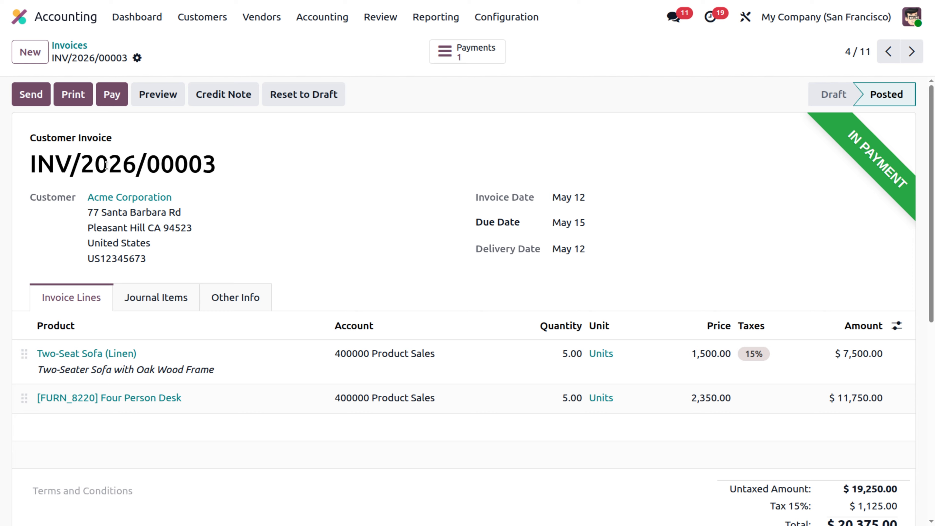
Add a Bank journal transaction labelled "customer payment" for partner Acme Corporation with an amount of $20,000.00.
click(137, 19)
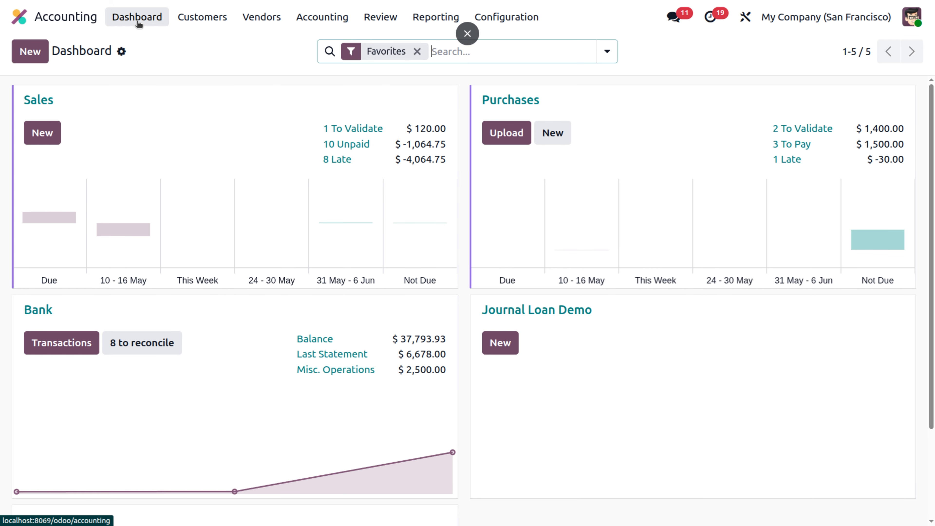
click(57, 343)
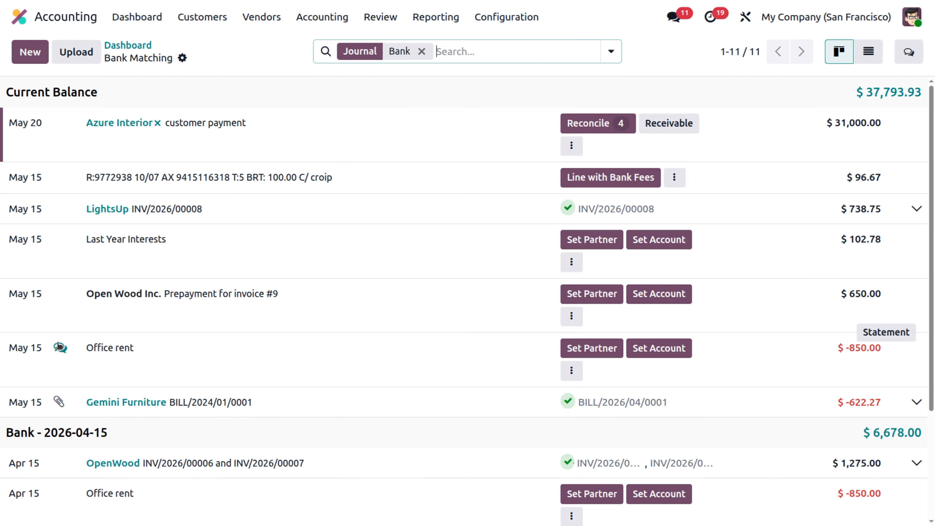
click(30, 54)
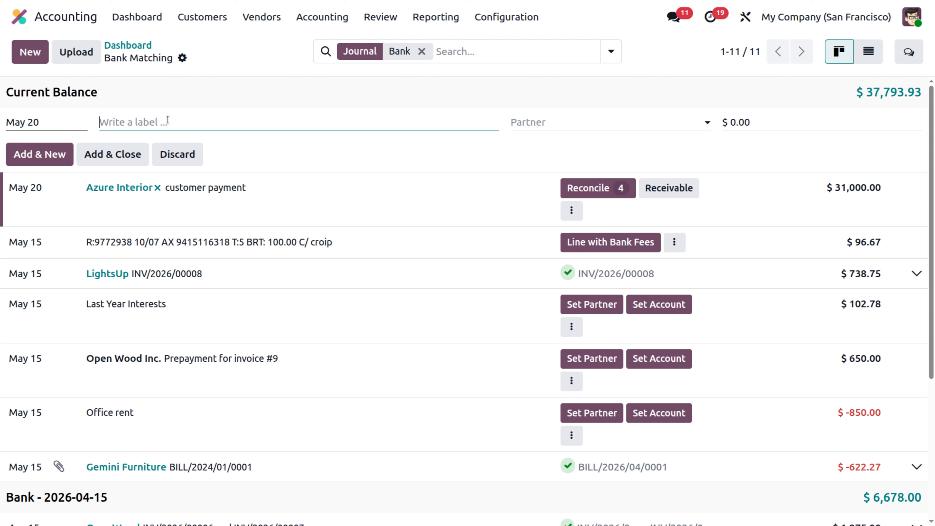
text(customer payment)
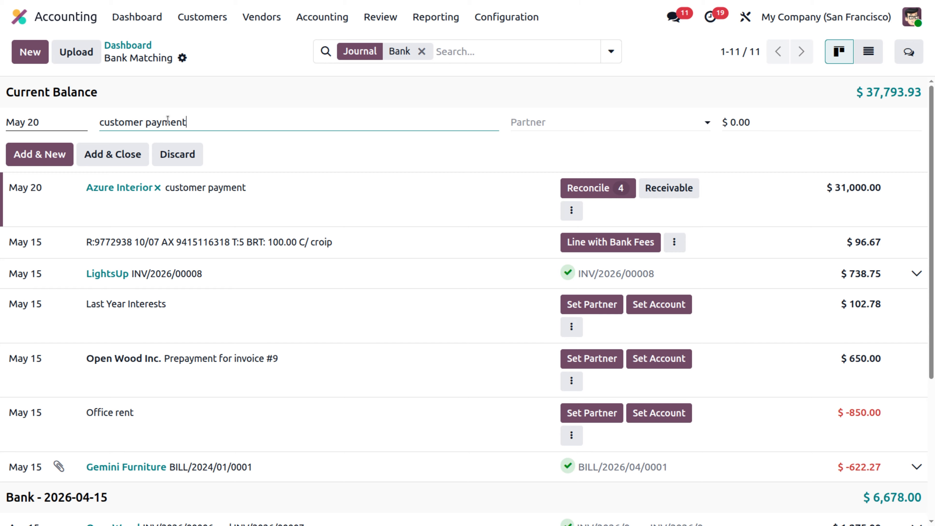
click(622, 120)
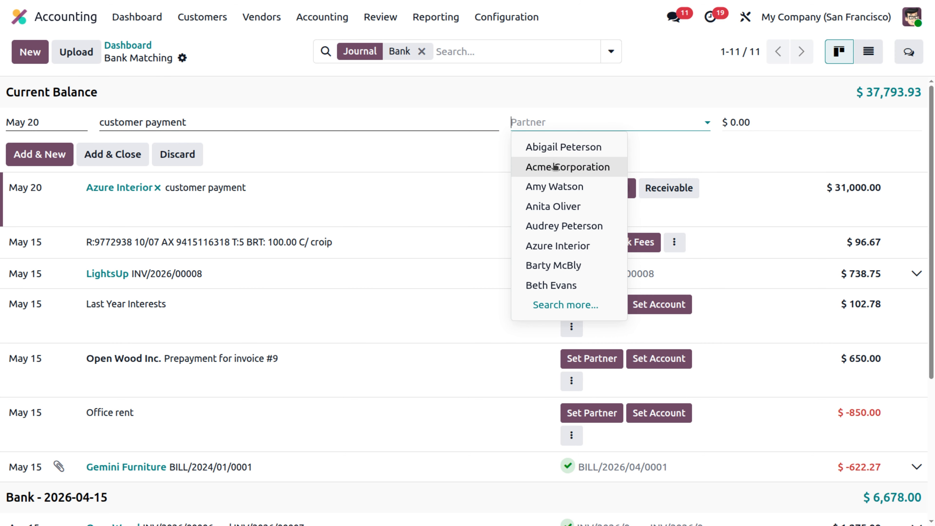
click(556, 165)
click(750, 123)
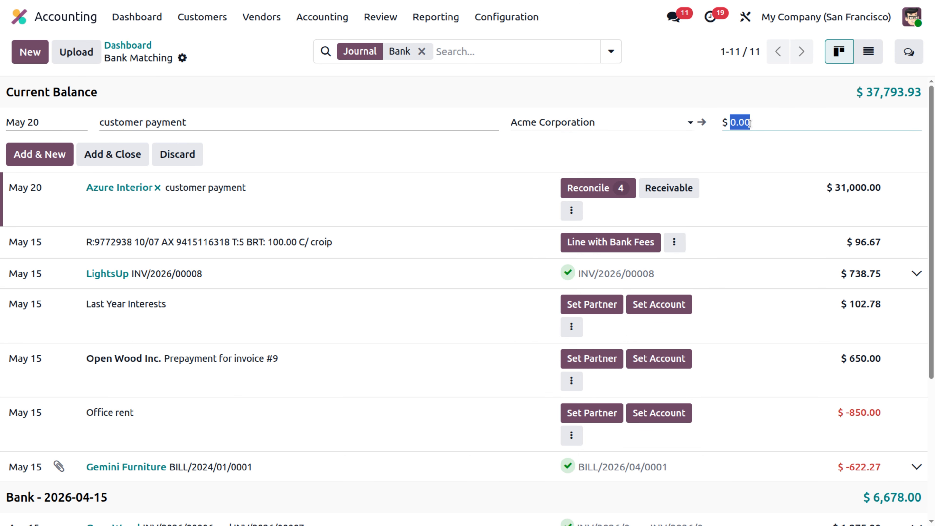
key(BackSpace)
text(20,000)
click(734, 153)
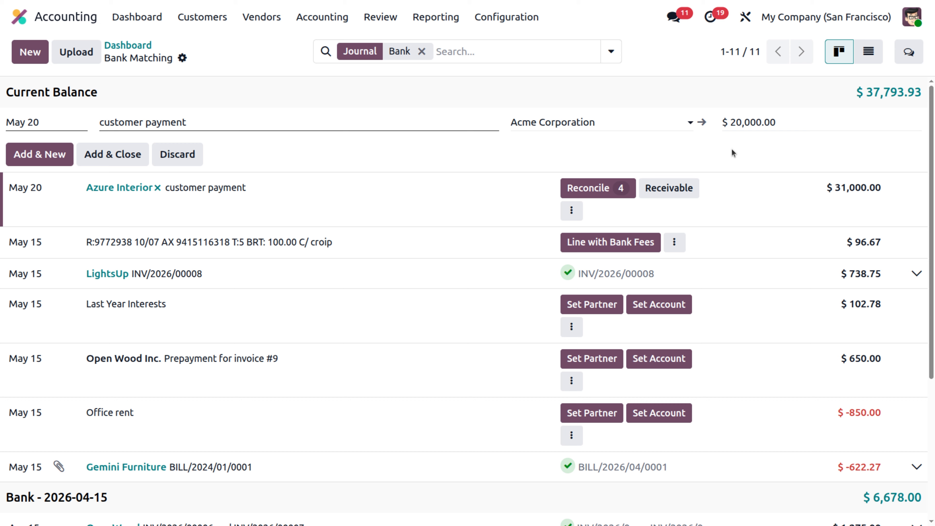
click(133, 164)
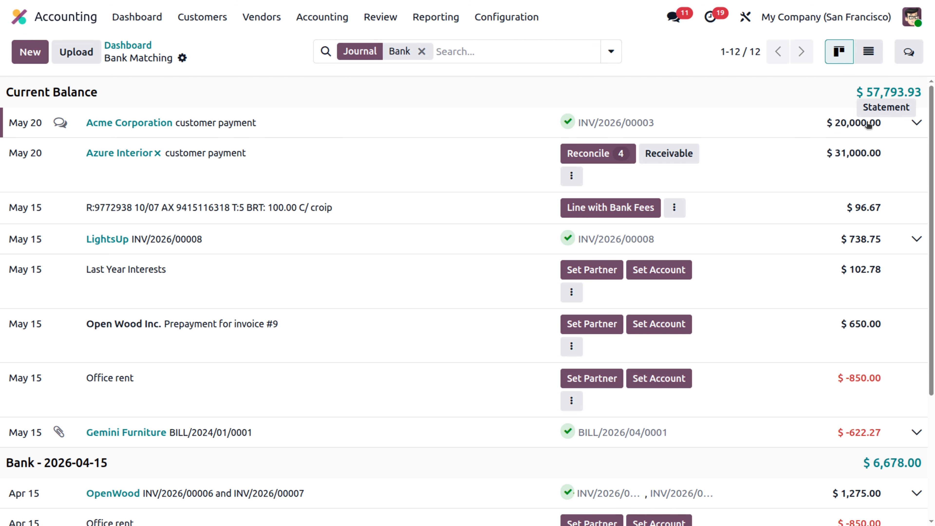
Expand the new Acme Corporation transaction, open its matched invoice, and check the payment status and amount due.
click(917, 122)
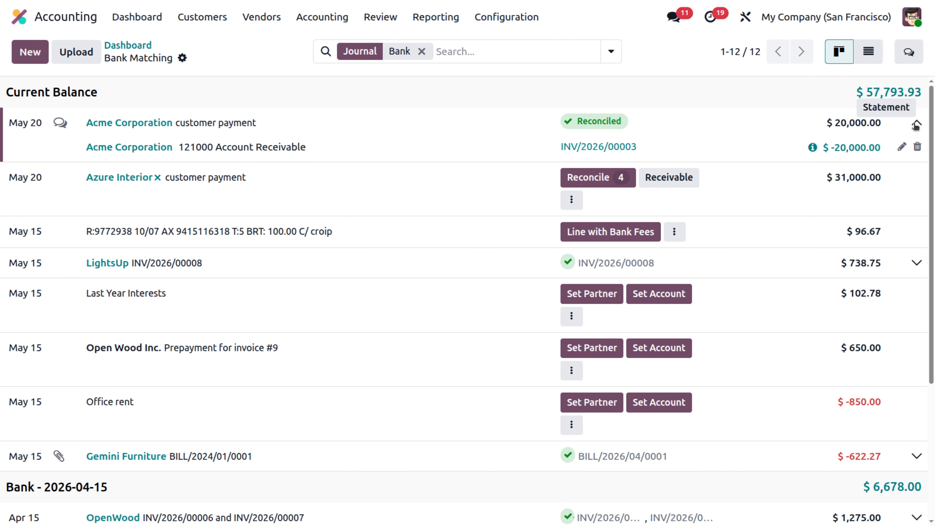
click(620, 147)
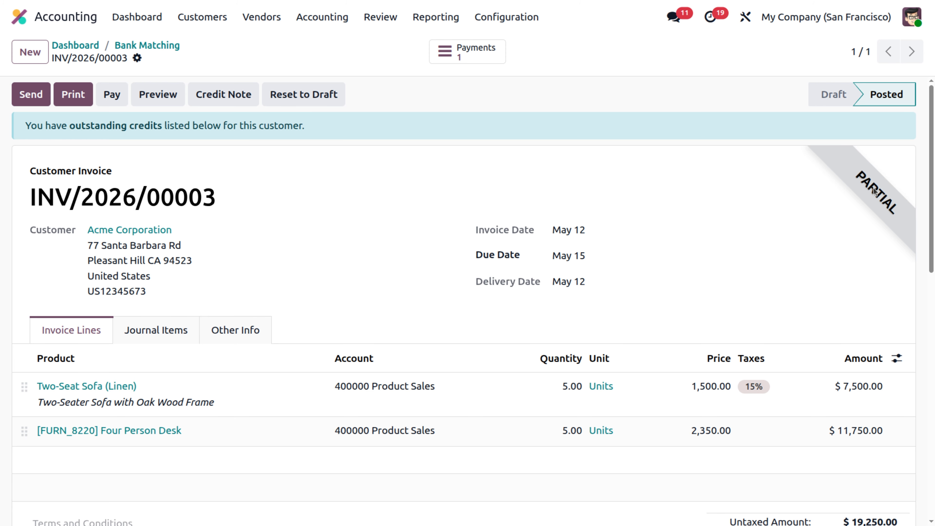
scroll(844, 333, down, 5)
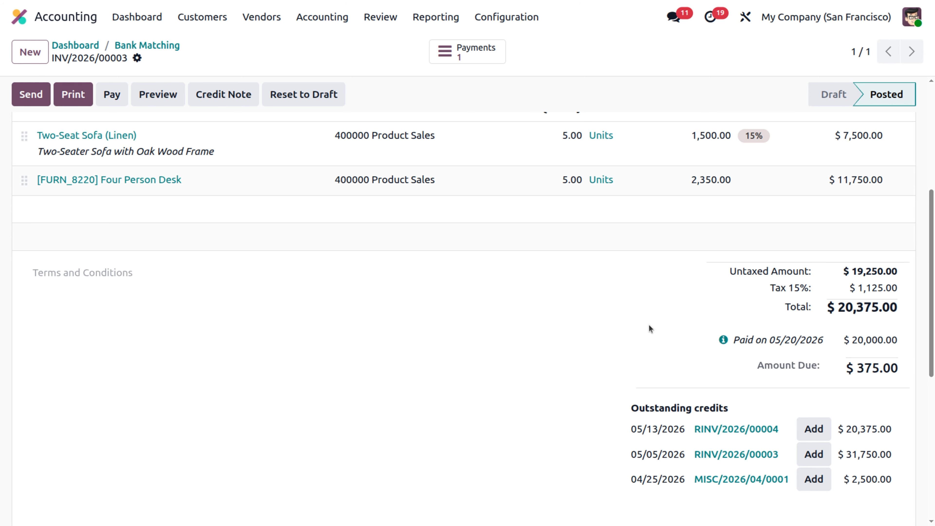
scroll(649, 325, up, 5)
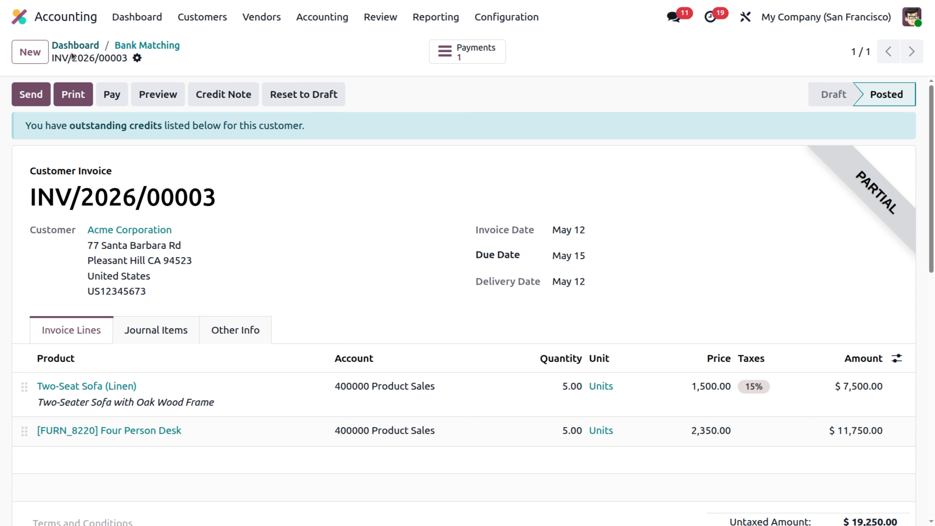
Edit the matched INV/2026/00003 line of the Acme Corporation bank transaction, set the invoice as fully paid, and save.
click(138, 46)
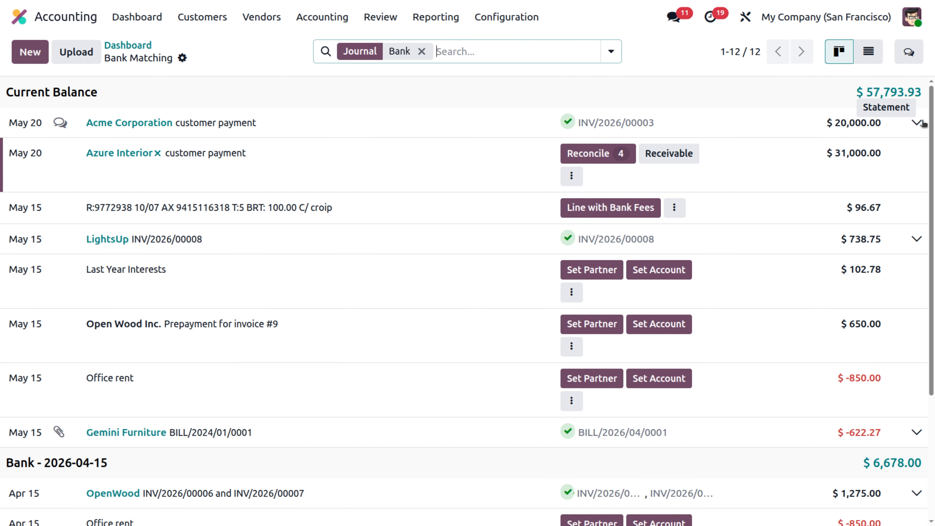
click(917, 124)
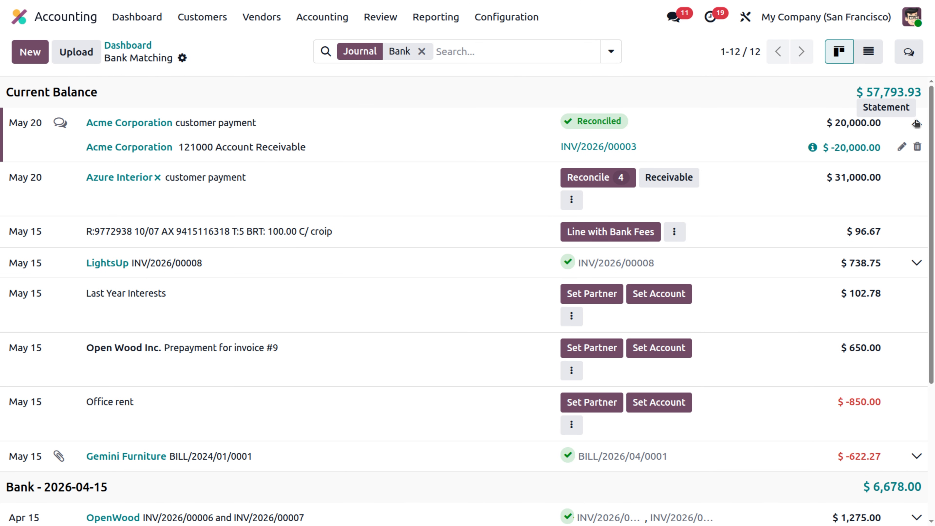
click(902, 148)
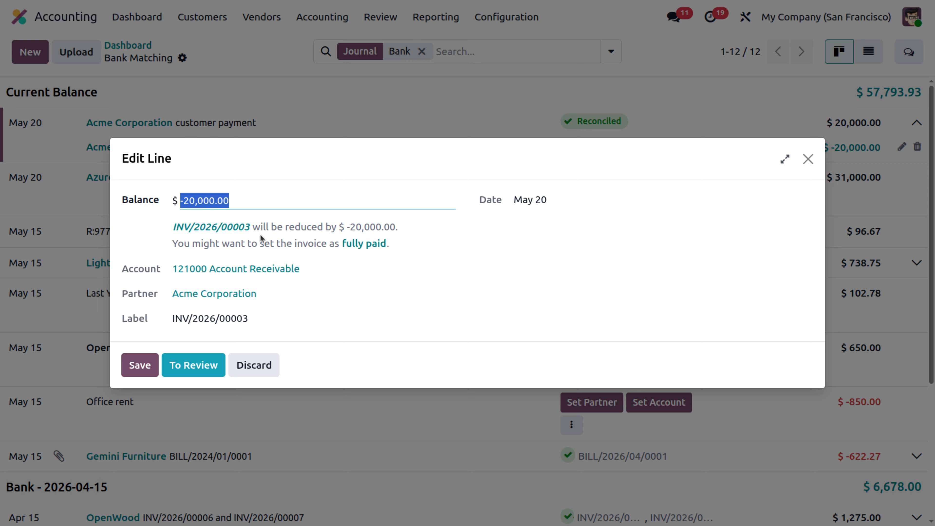
click(378, 245)
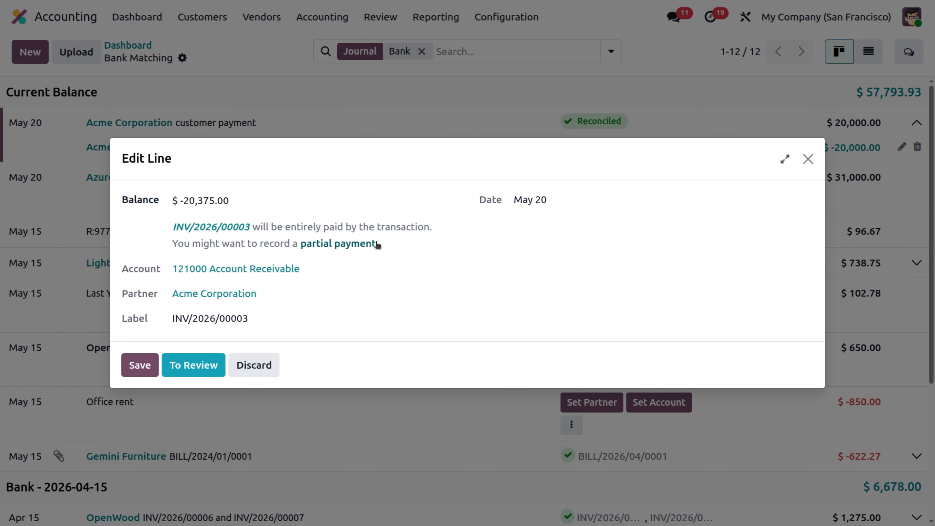
click(143, 371)
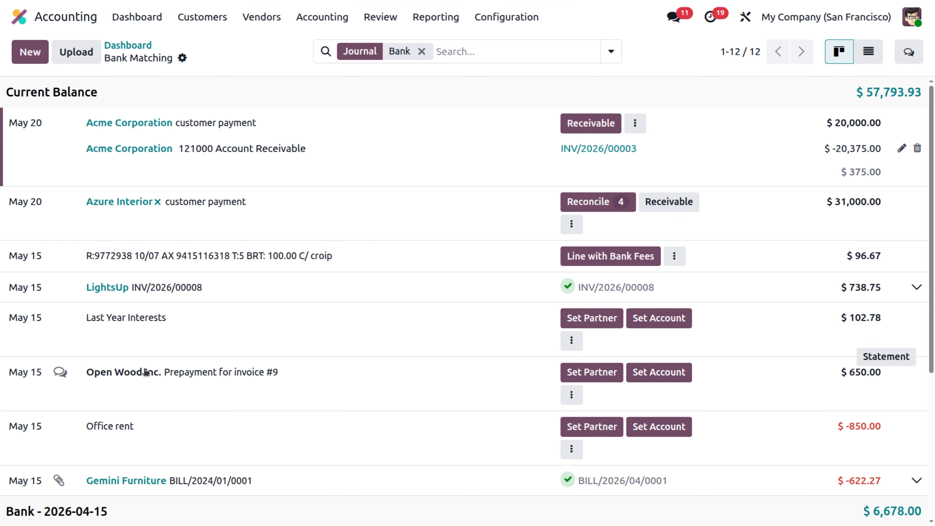
Open invoice INV/2026/00003 from the edited transaction line and examine its payment status and totals.
click(613, 149)
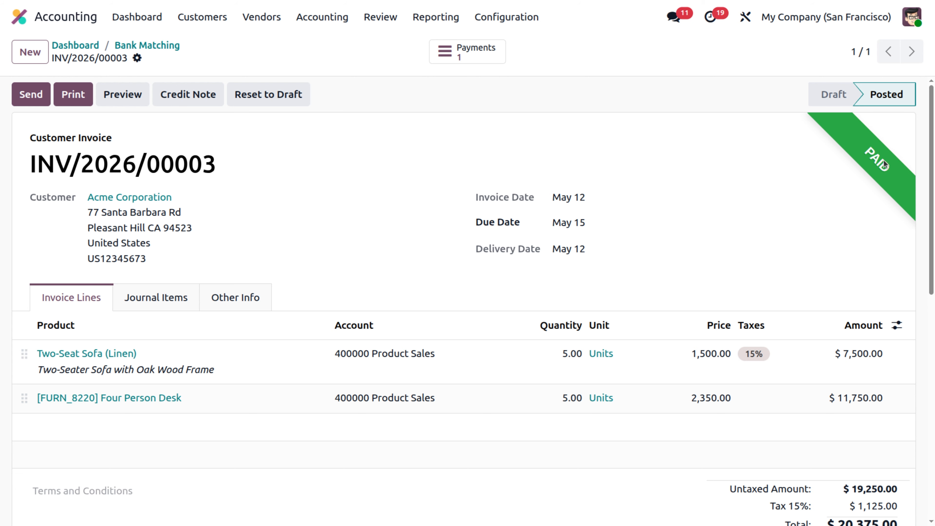
scroll(799, 309, down, 5)
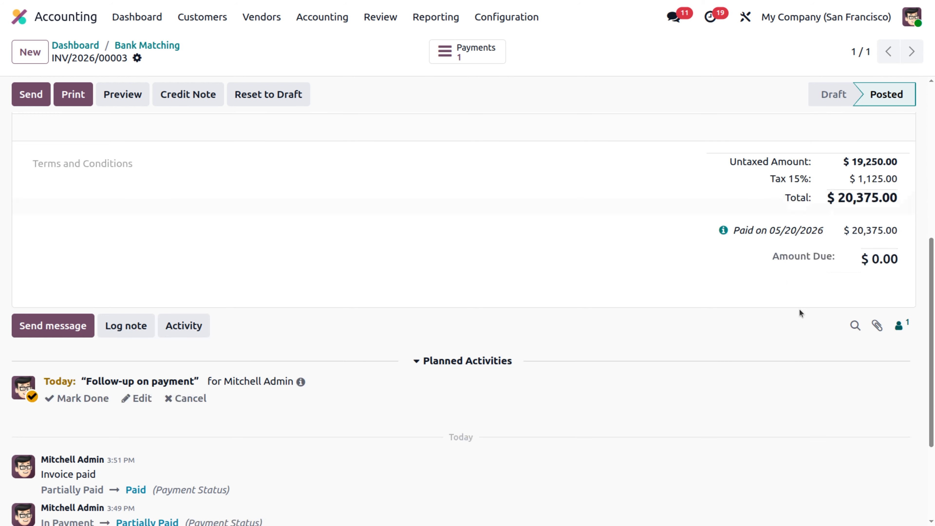
scroll(800, 309, up, 5)
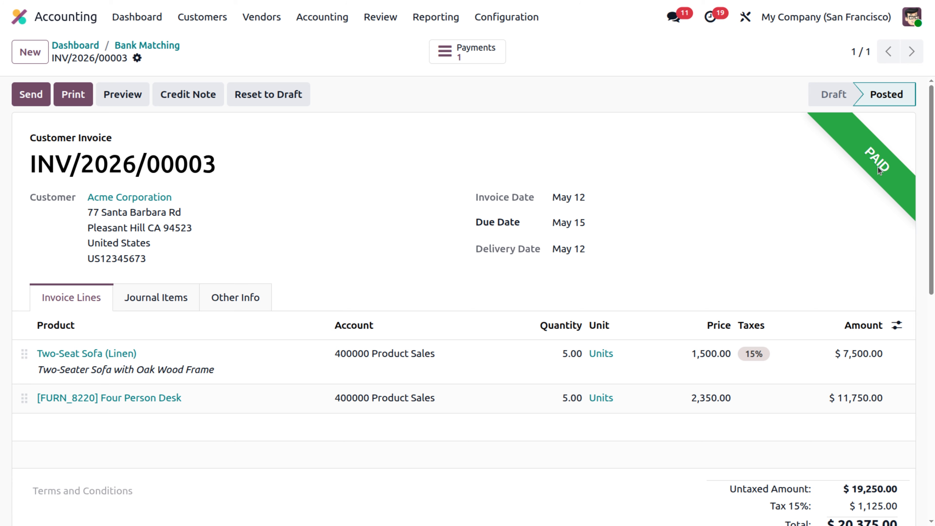
Return to bank matching and assign the Acme Corporation transaction's remaining difference to the 620000 Bank Fees account.
click(149, 47)
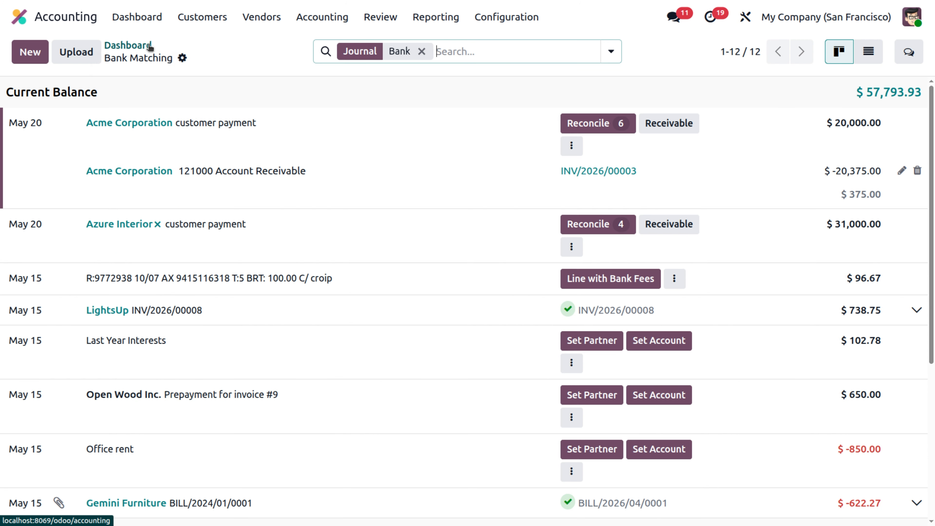
click(573, 147)
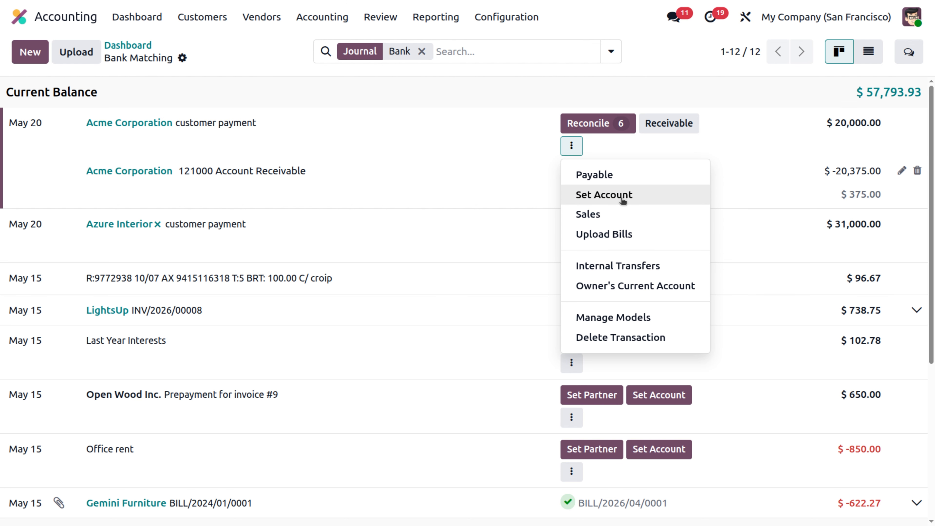
click(606, 195)
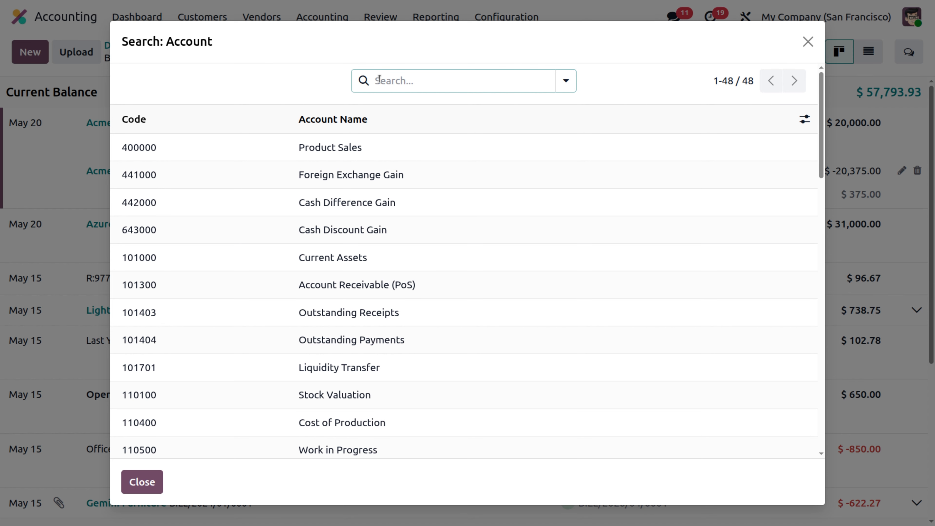
scroll(316, 394, down, 15)
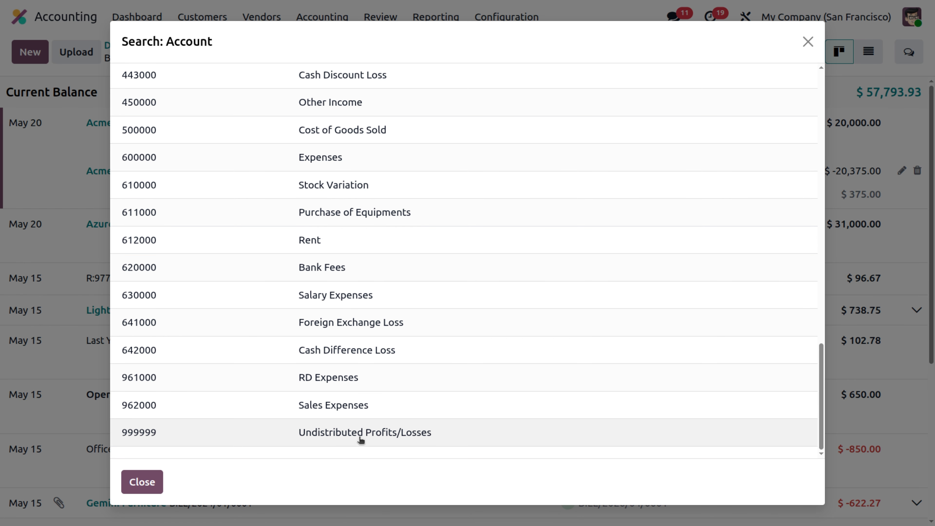
click(363, 273)
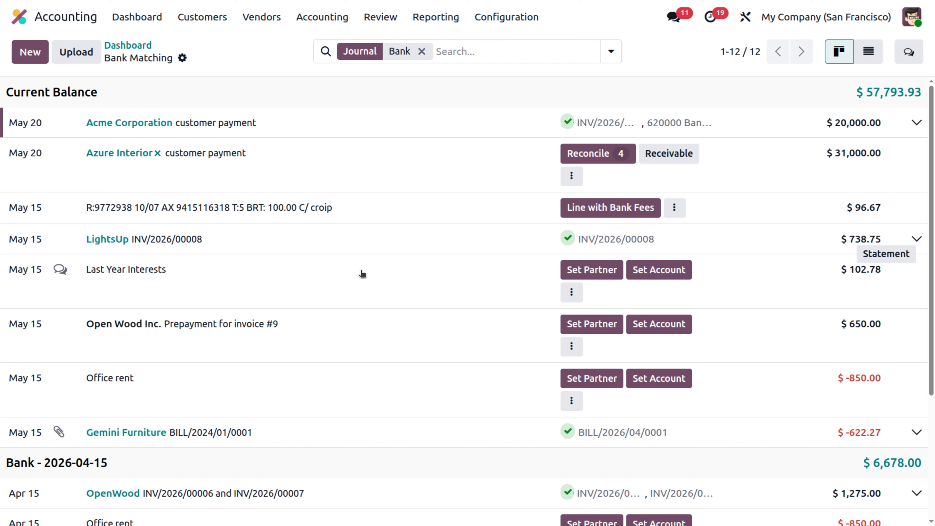
Examine the Allow Reconciliation settings in the chart of accounts and return to the Bank journal's transactions.
click(514, 18)
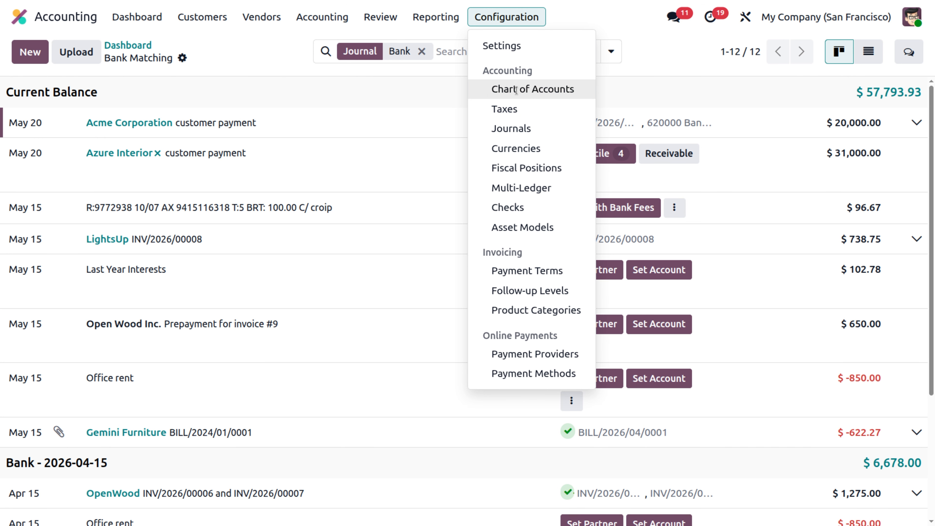
click(537, 90)
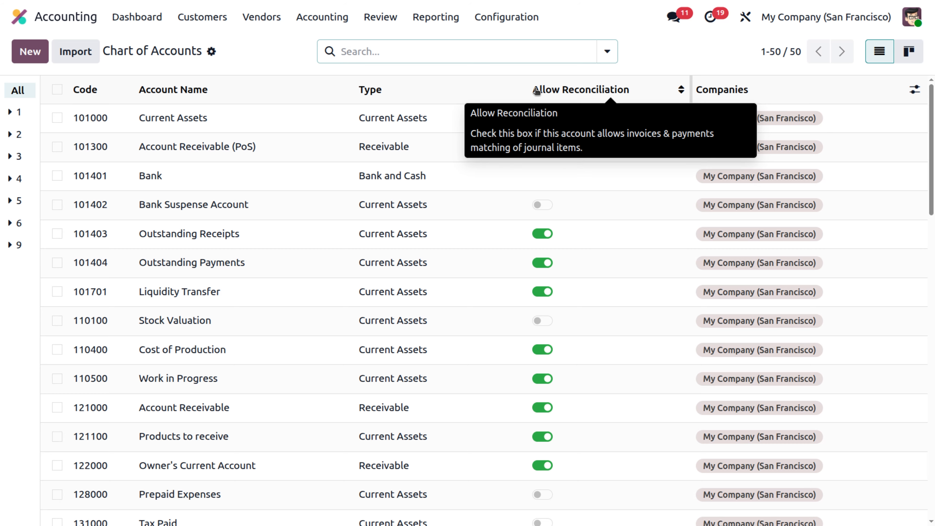
click(149, 13)
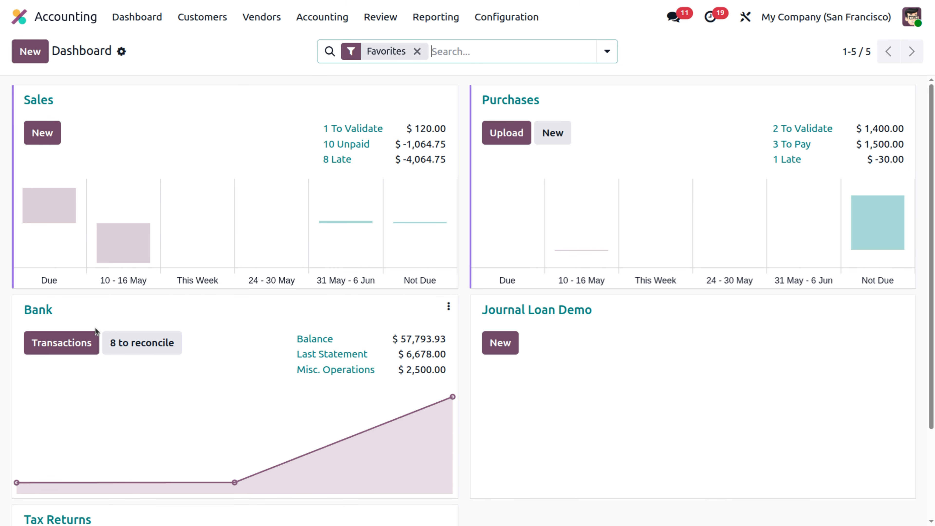
click(88, 339)
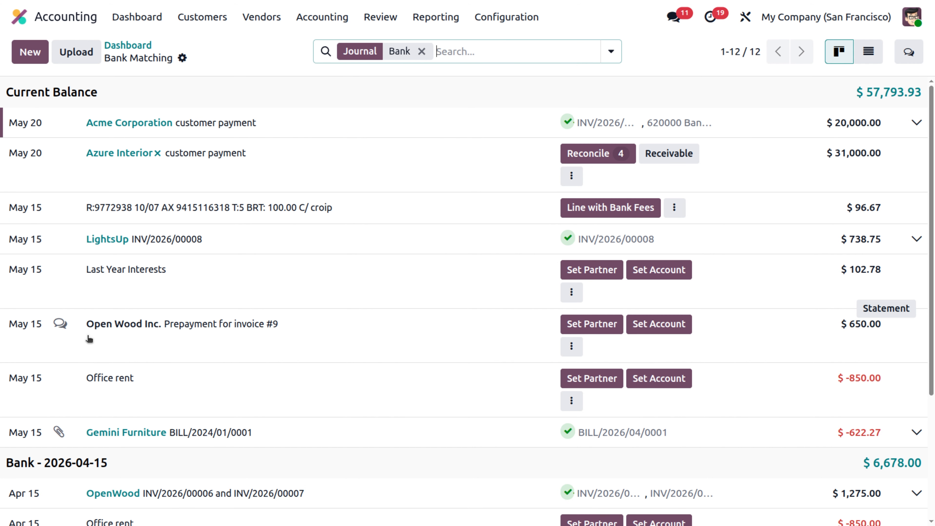
Expand the reconciled Acme Corporation transaction, open its linked invoice INV/2026/00003, and check the payment status and amount due.
click(917, 124)
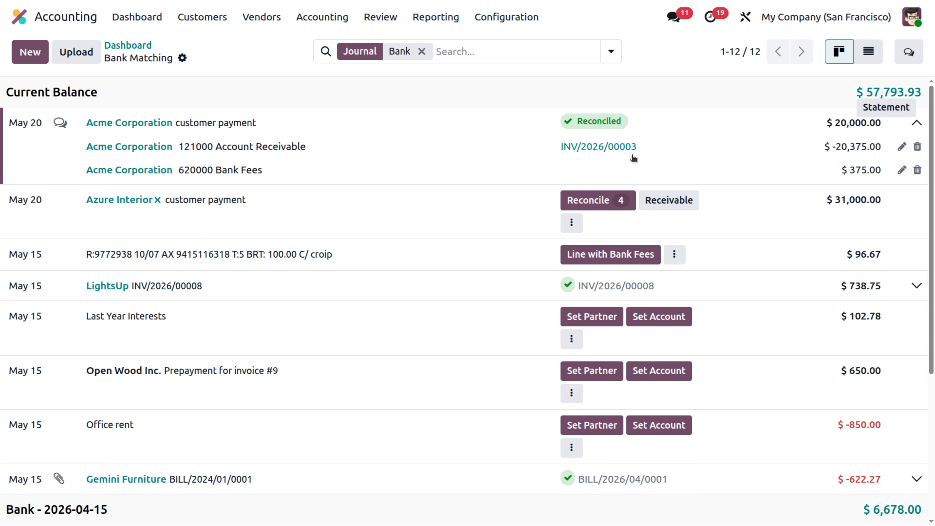
click(573, 147)
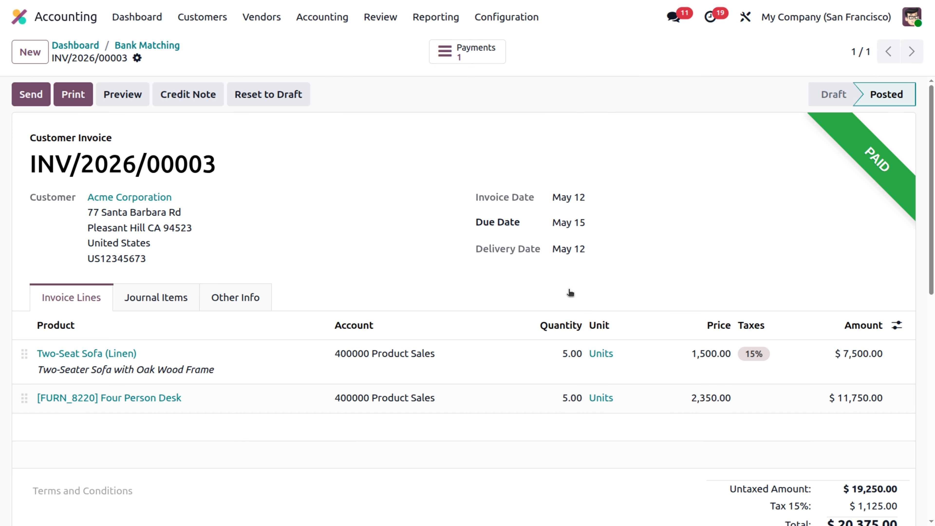
scroll(570, 293, down, 8)
scroll(569, 290, up, 2)
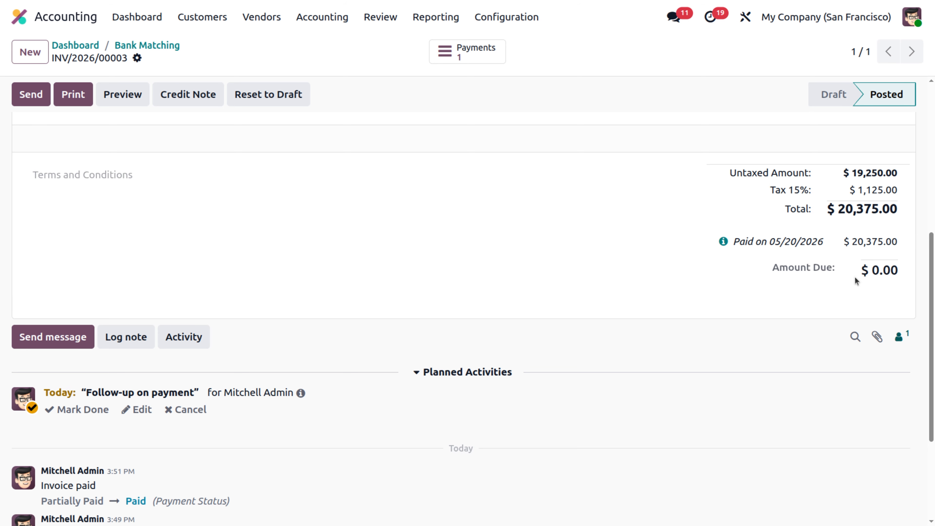
scroll(856, 280, up, 7)
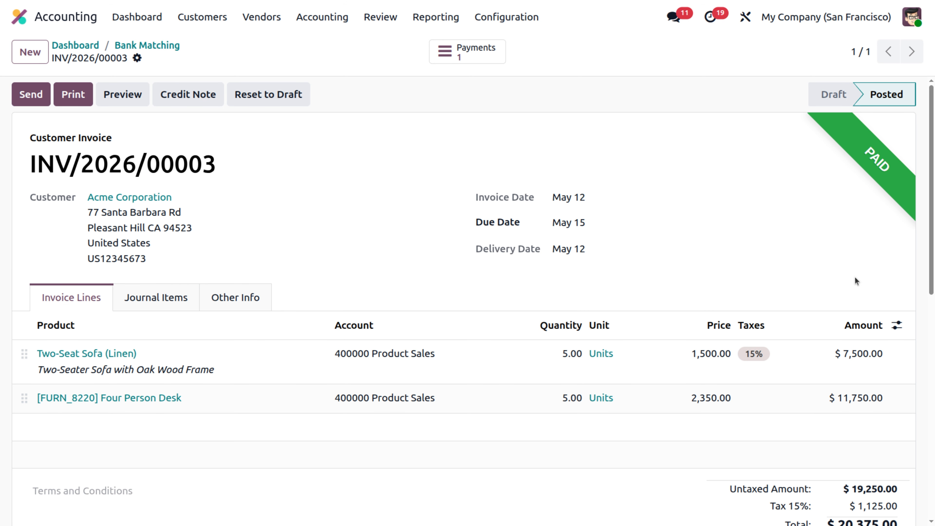